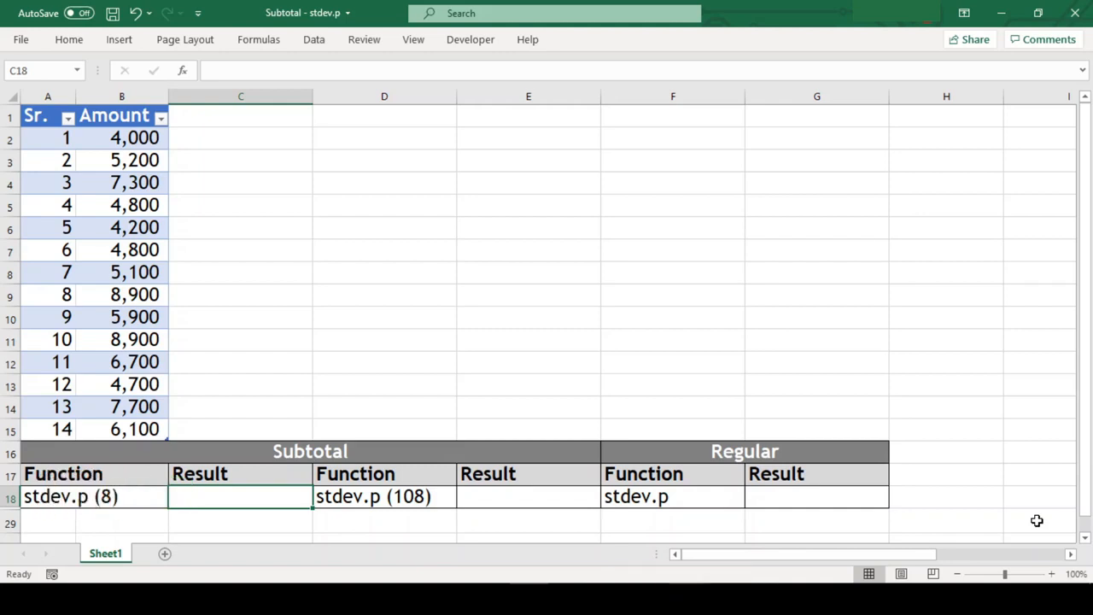
# - Enter the formula =SUBTOTAL(8,$B$2:$B$15) with an absolute range in cell C18 as the stdev.p (8) result
pyautogui.write('=sub')
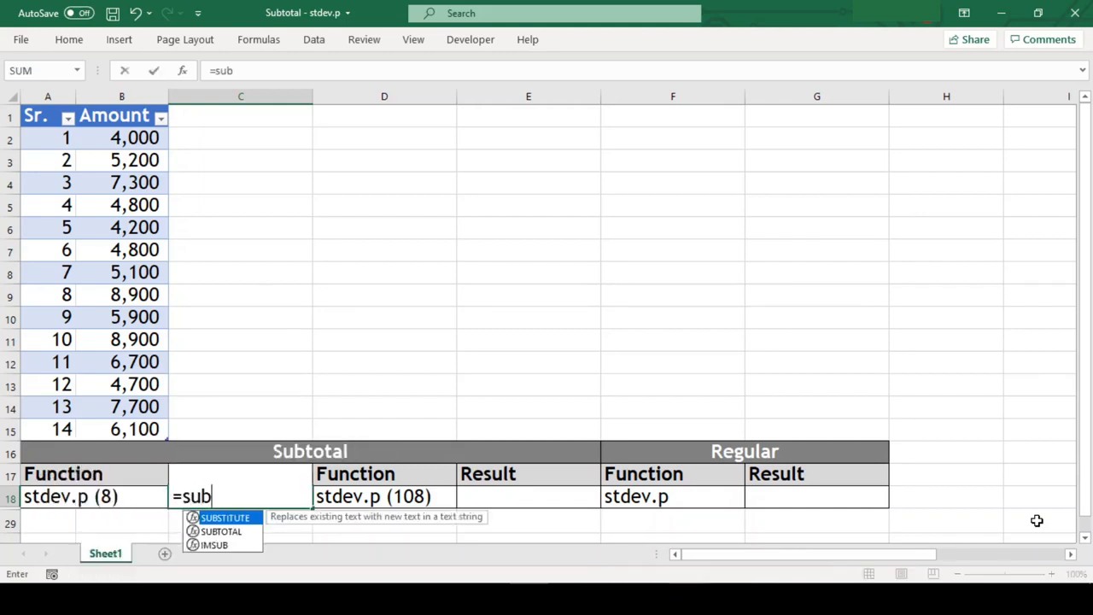
pyautogui.press('Tab')
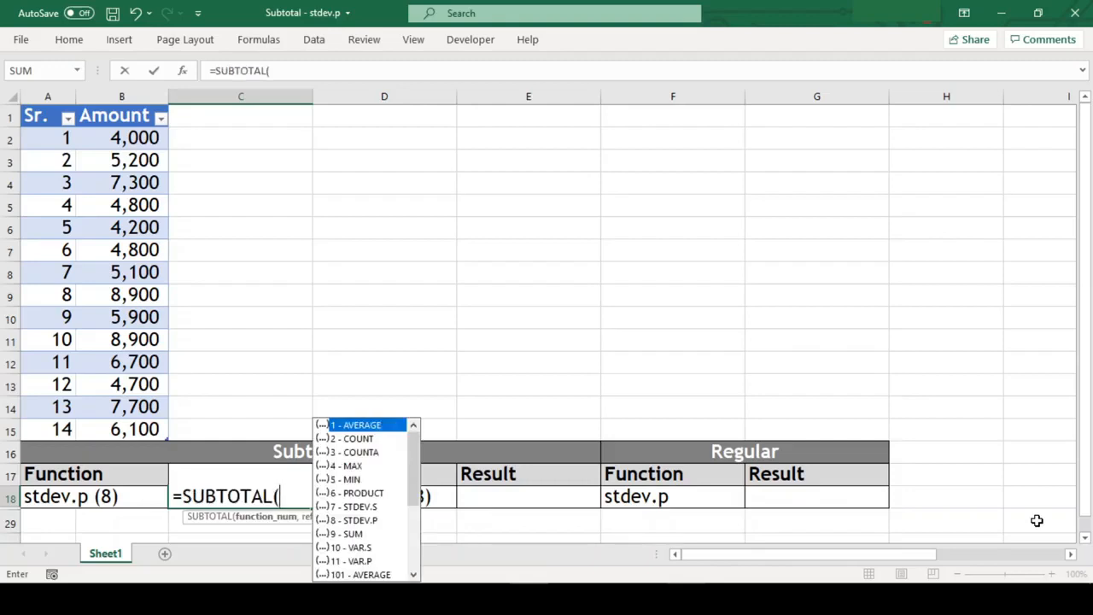
pyautogui.write('8,')
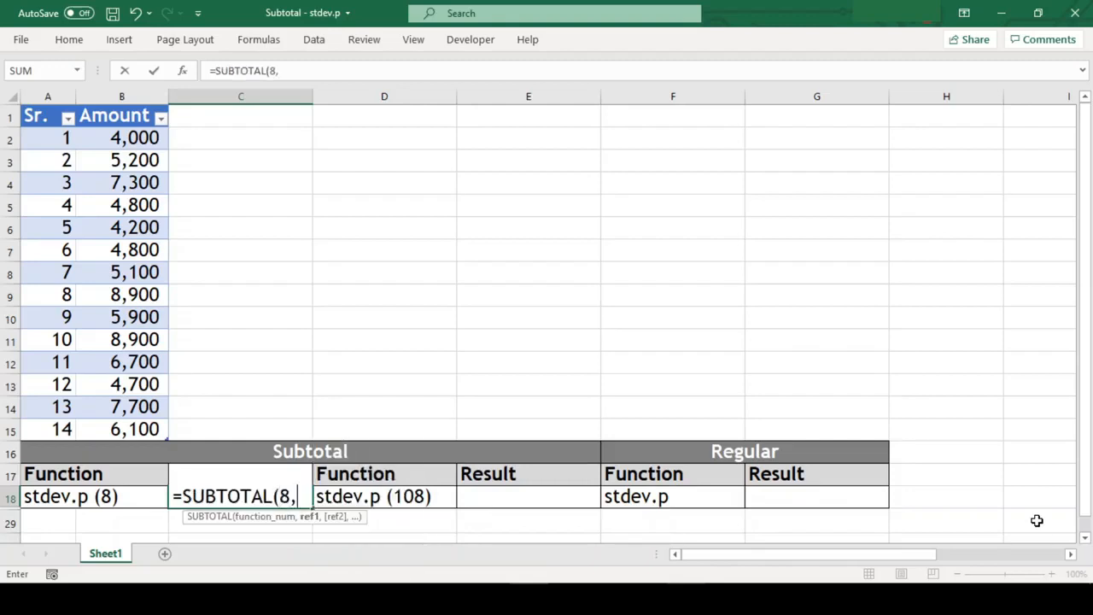
pyautogui.write('b2:b15')
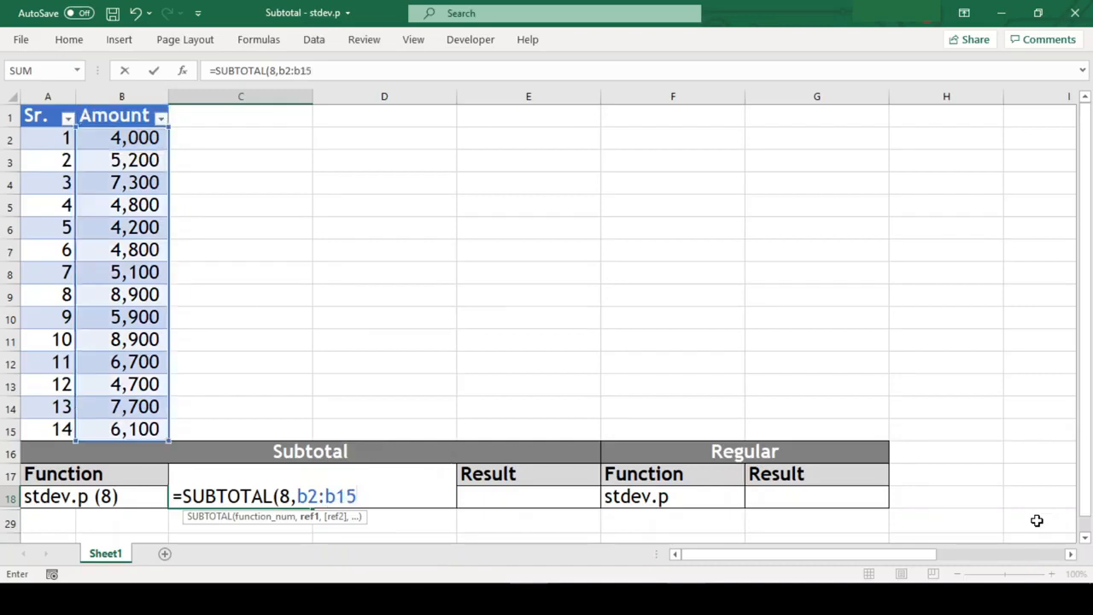
pyautogui.click(307, 495)
pyautogui.press('F4')
pyautogui.click(357, 496)
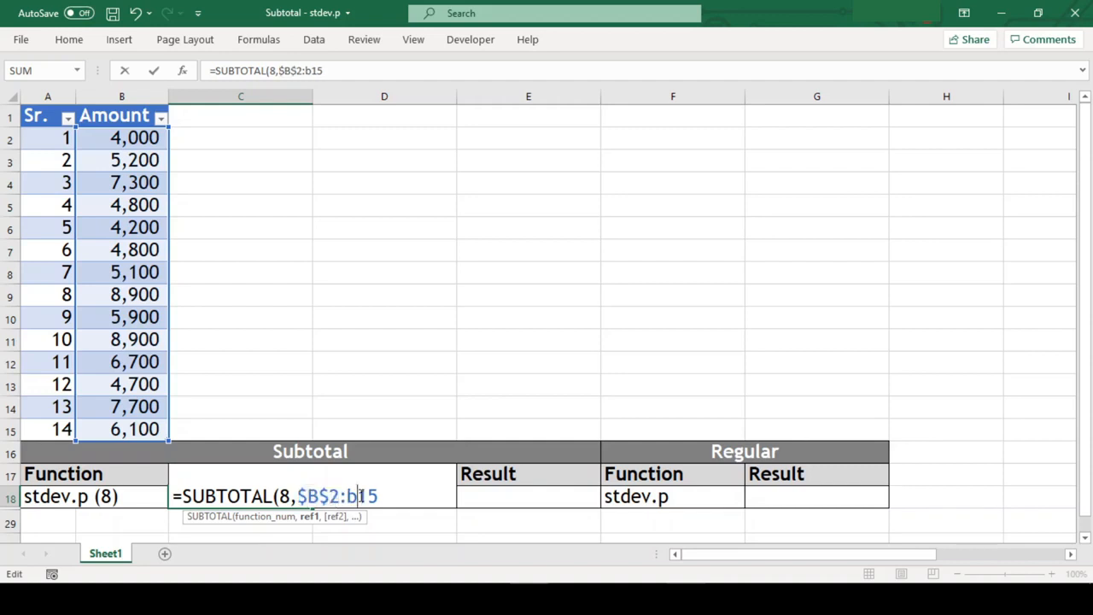
pyautogui.press('F4')
pyautogui.press('End')
pyautogui.write(')')
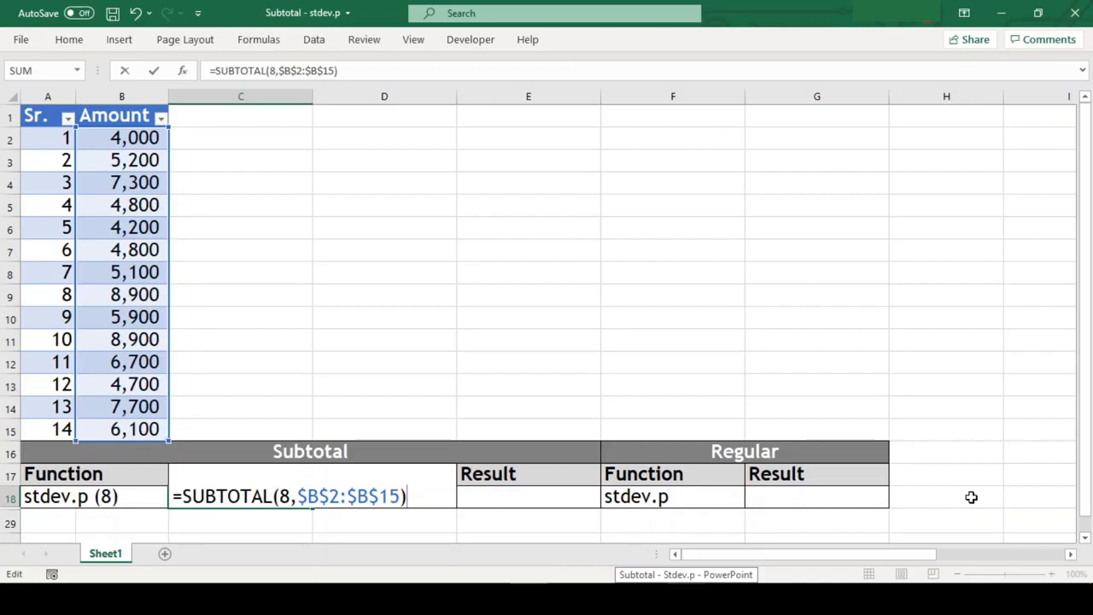
pyautogui.press('Return')
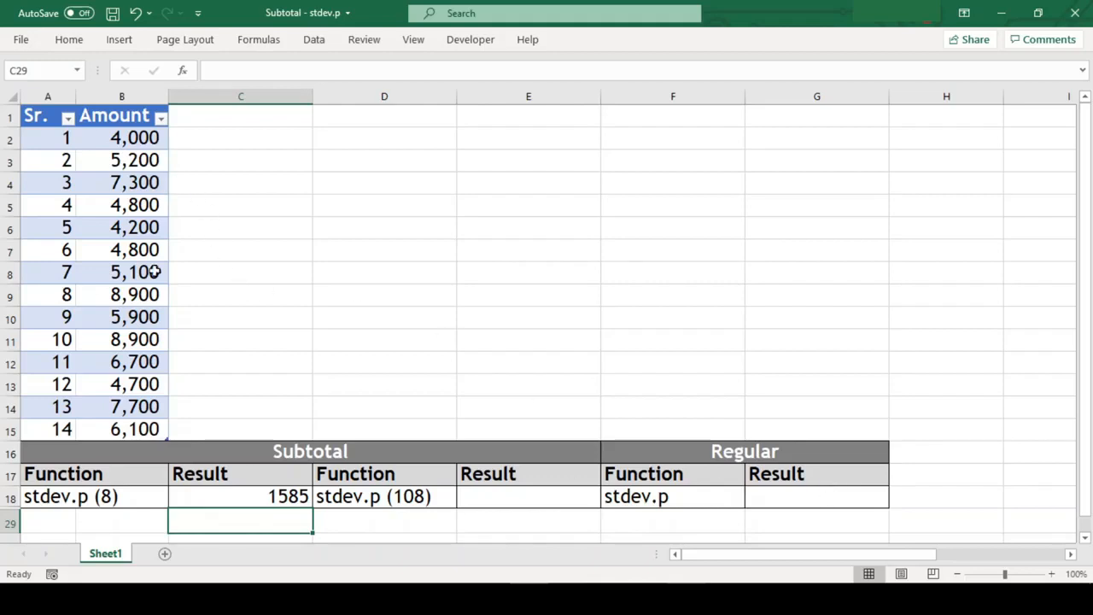
# - Calculate the regular population standard deviation in G18 with =STDEV.P(B2:B15) and compare it with the subtotal result in C18
pyautogui.click(773, 498)
pyautogui.write('=std')
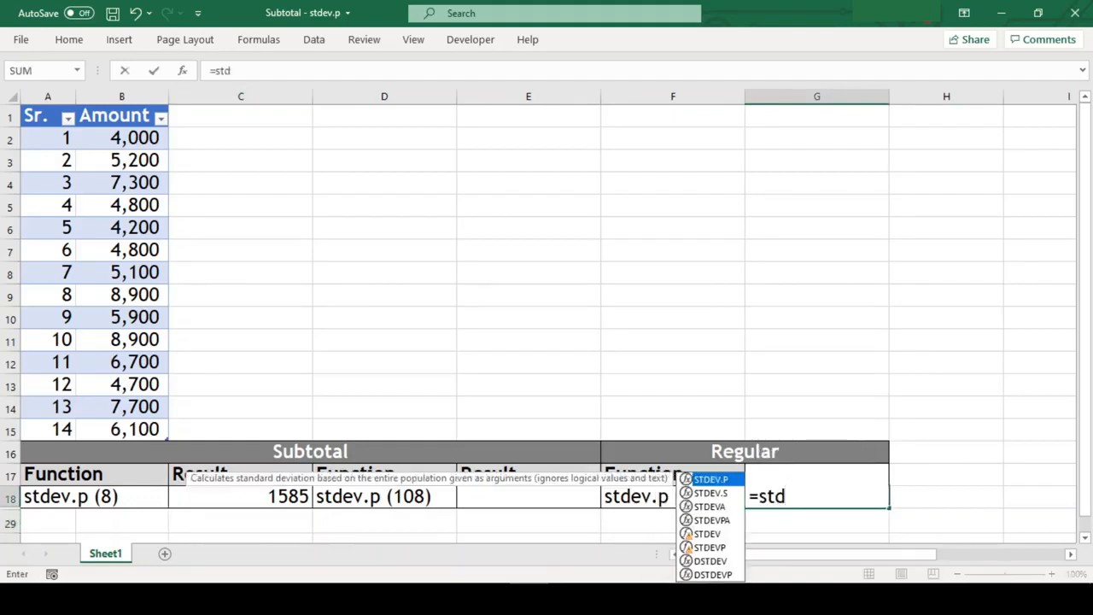
pyautogui.press('Down')
pyautogui.press('Up')
pyautogui.press('Tab')
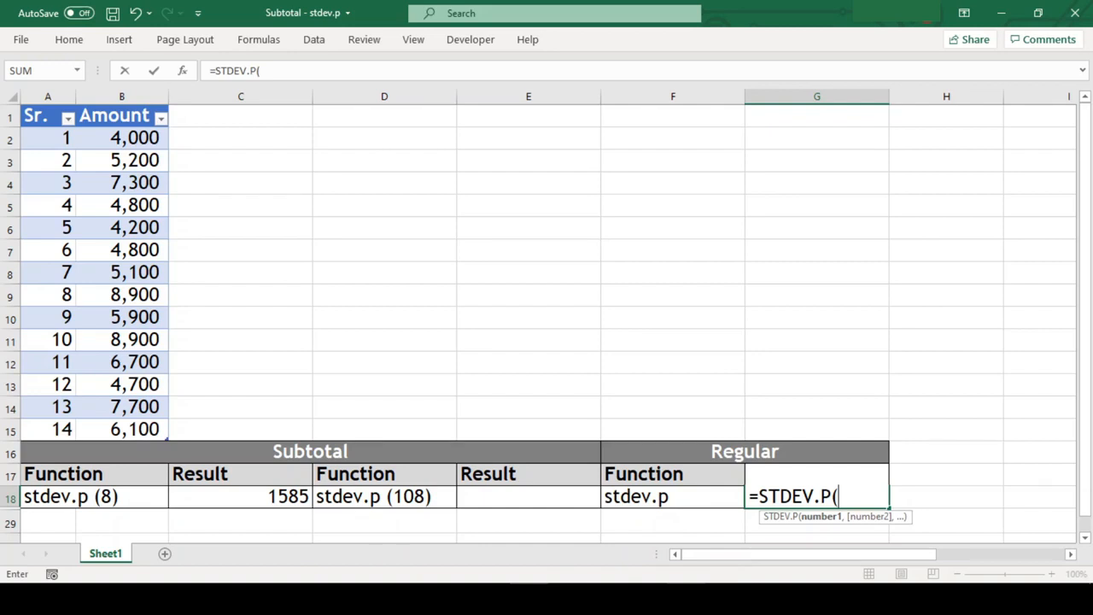
pyautogui.write('b2:b15')
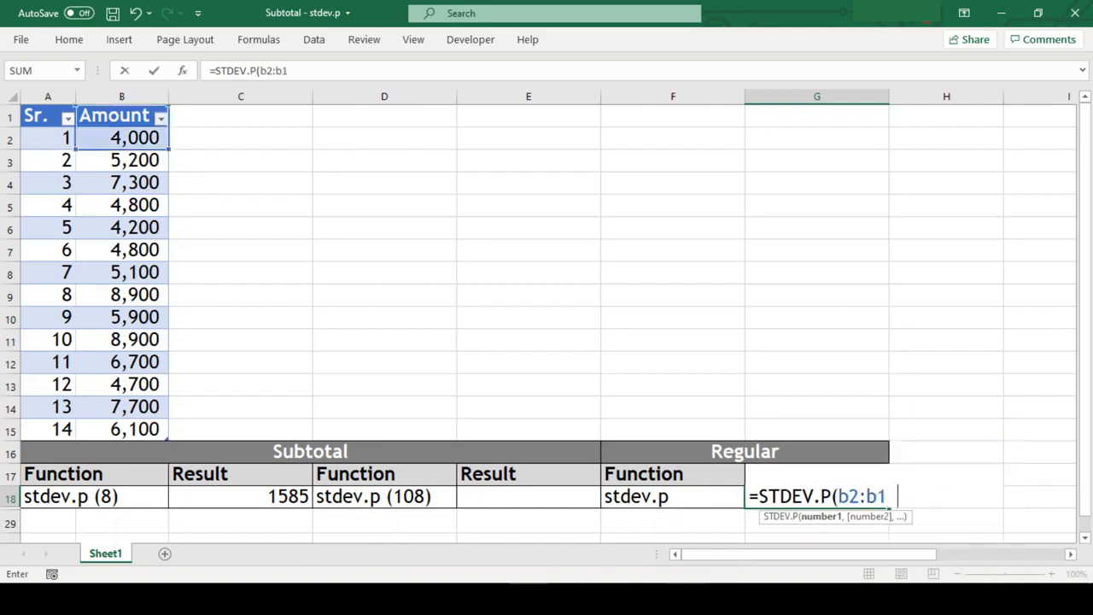
pyautogui.press('Return')
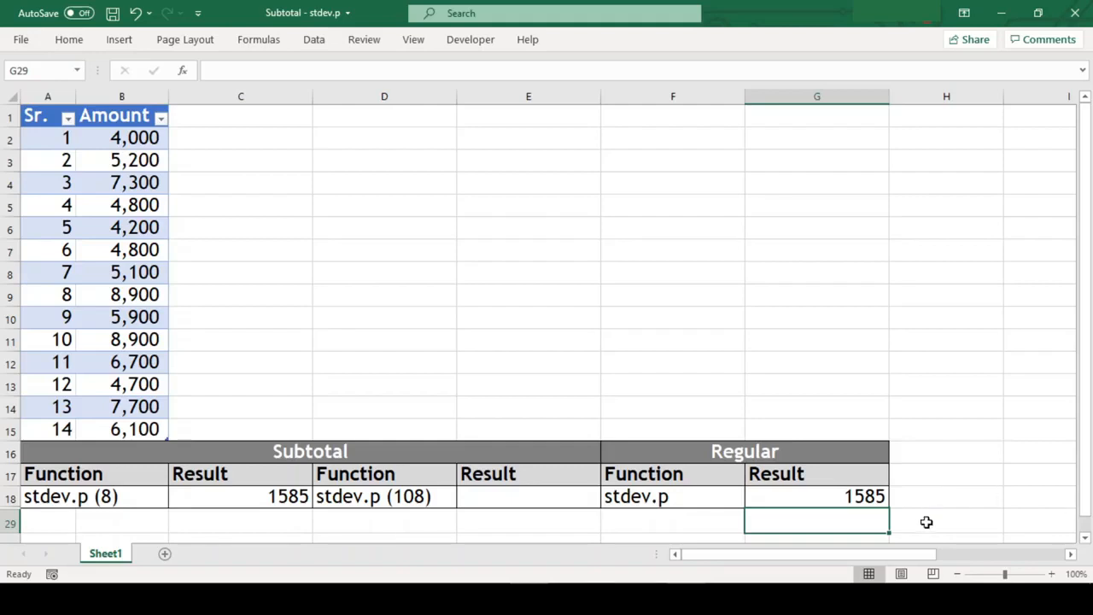
pyautogui.click(271, 497)
pyautogui.click(784, 504)
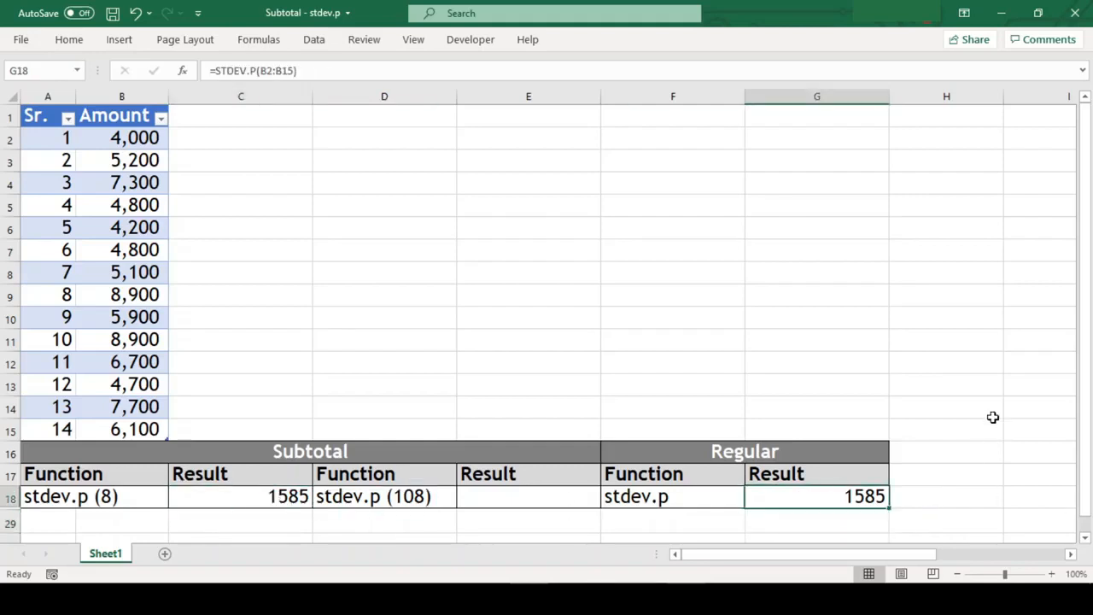
# - Filter the Amount column to show only values greater than 6000
pyautogui.click(160, 118)
pyautogui.click(83, 268)
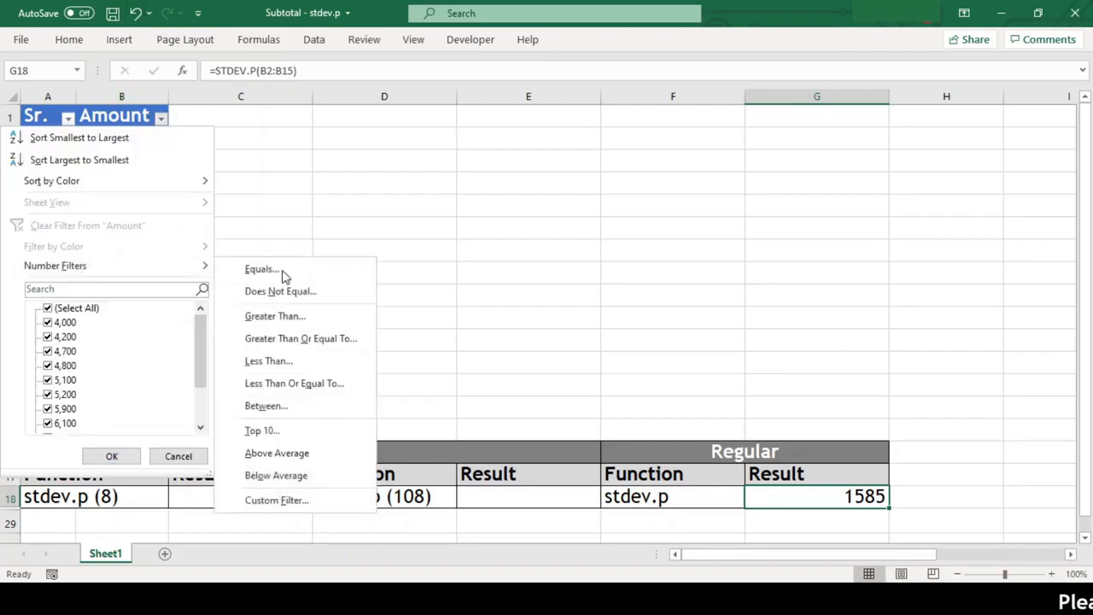
pyautogui.click(310, 316)
pyautogui.write('6000')
pyautogui.press('Return')
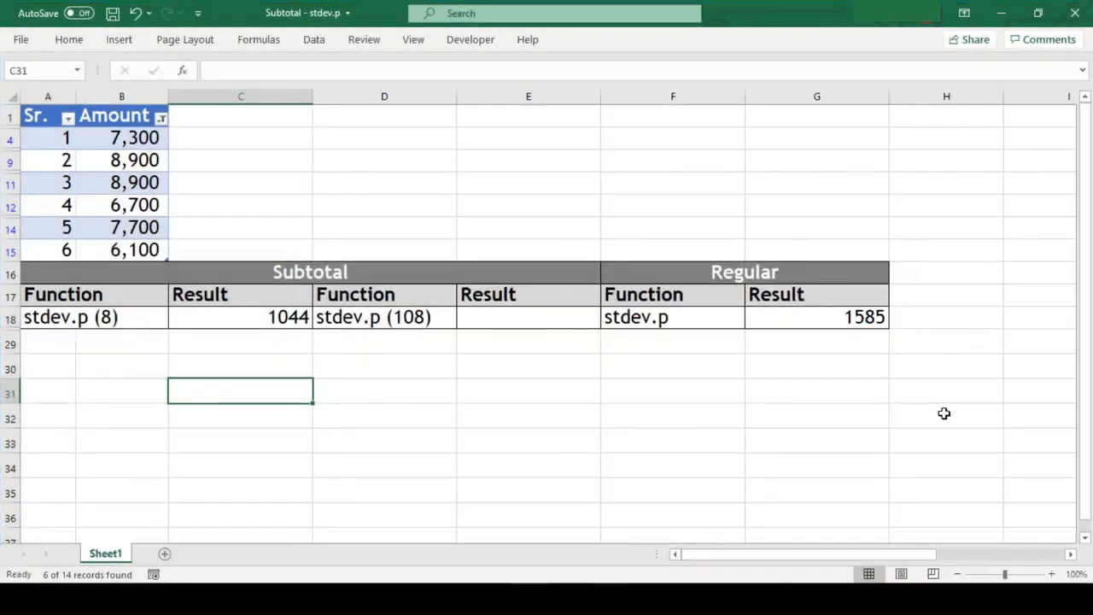
# - Copy the SUBTOTAL formula from C18 to E18 and change its function number to 108
pyautogui.press('Up')
pyautogui.press('Up')
pyautogui.press('Up')
pyautogui.hotkey('ctrl', 'c')
pyautogui.press('Right')
pyautogui.press('Right')
pyautogui.hotkey('ctrl', 'v')
pyautogui.doubleClick(476, 317)
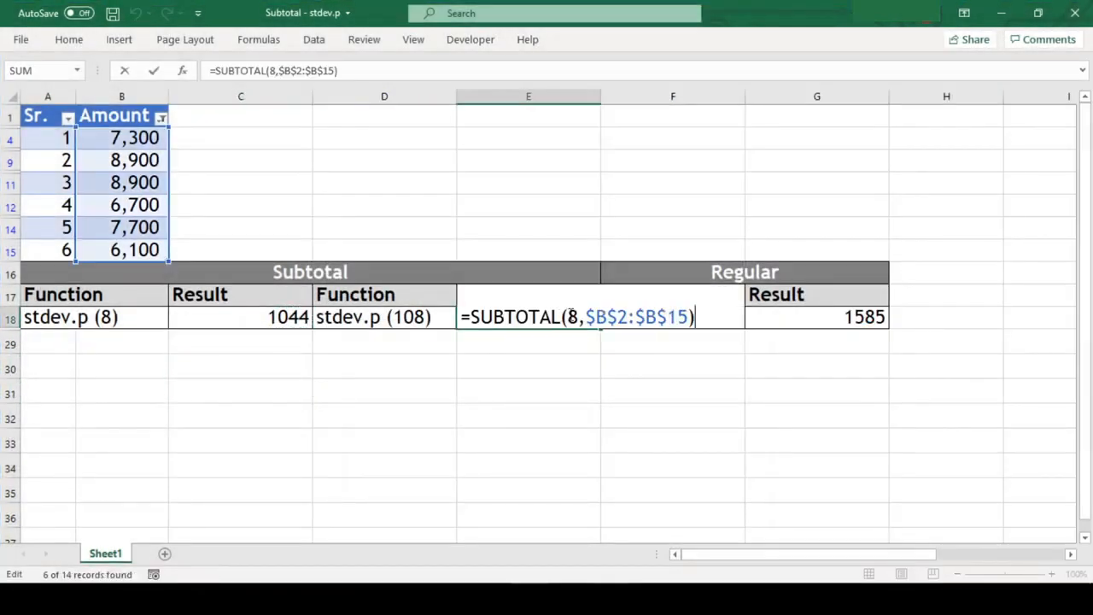
pyautogui.write('10')
pyautogui.press('Return')
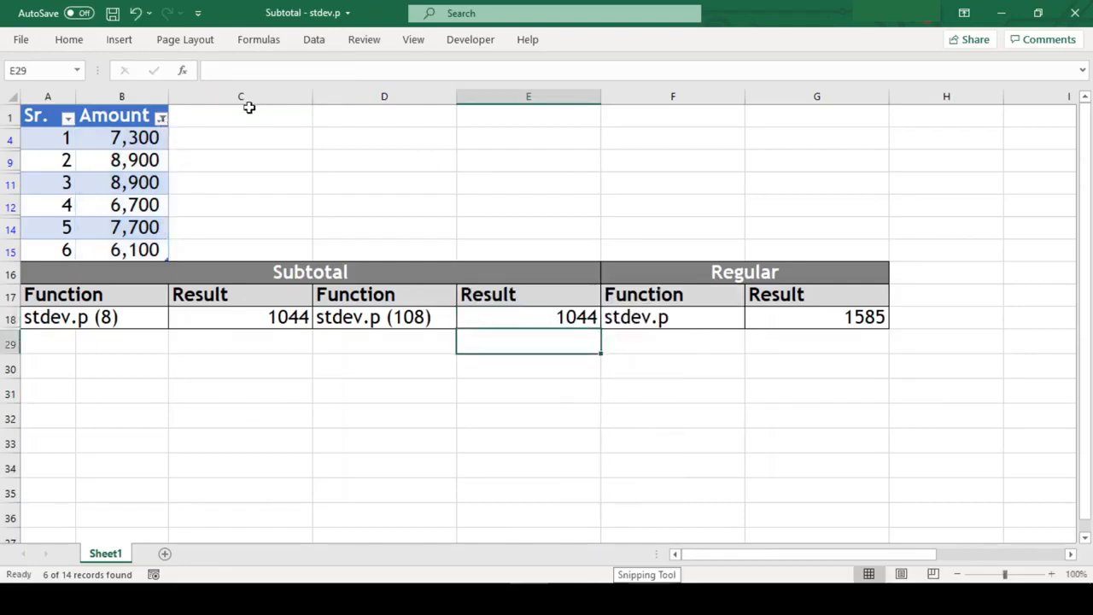
# - Clear the filter on the Amount column by showing all values, and manually hide rows 7 to 10
pyautogui.click(48, 308)
pyautogui.click(112, 456)
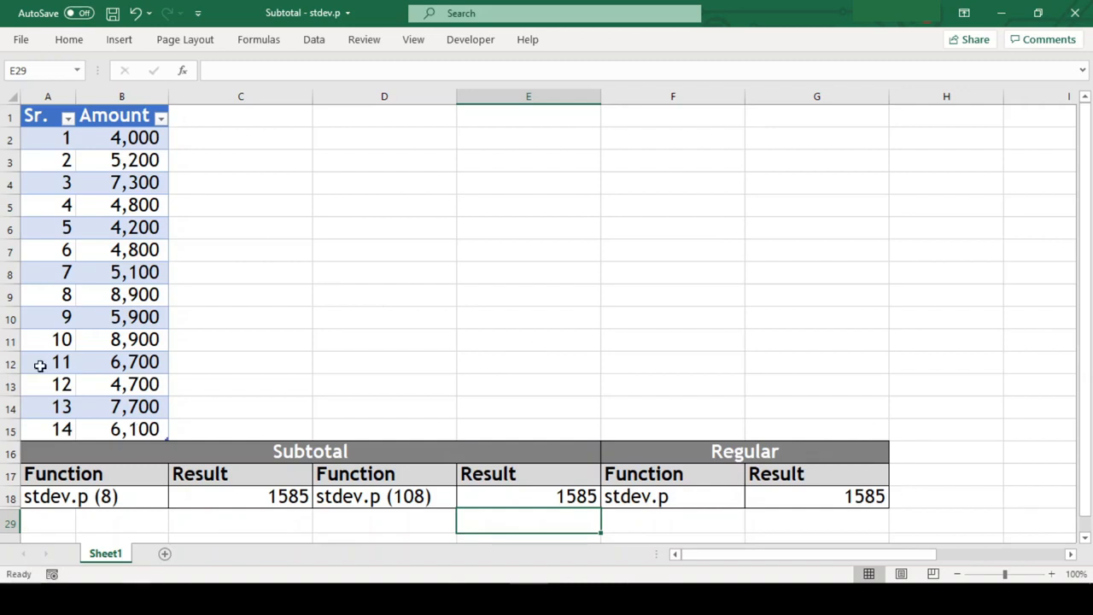
pyautogui.moveTo(3, 250); pyautogui.dragTo(3, 317)
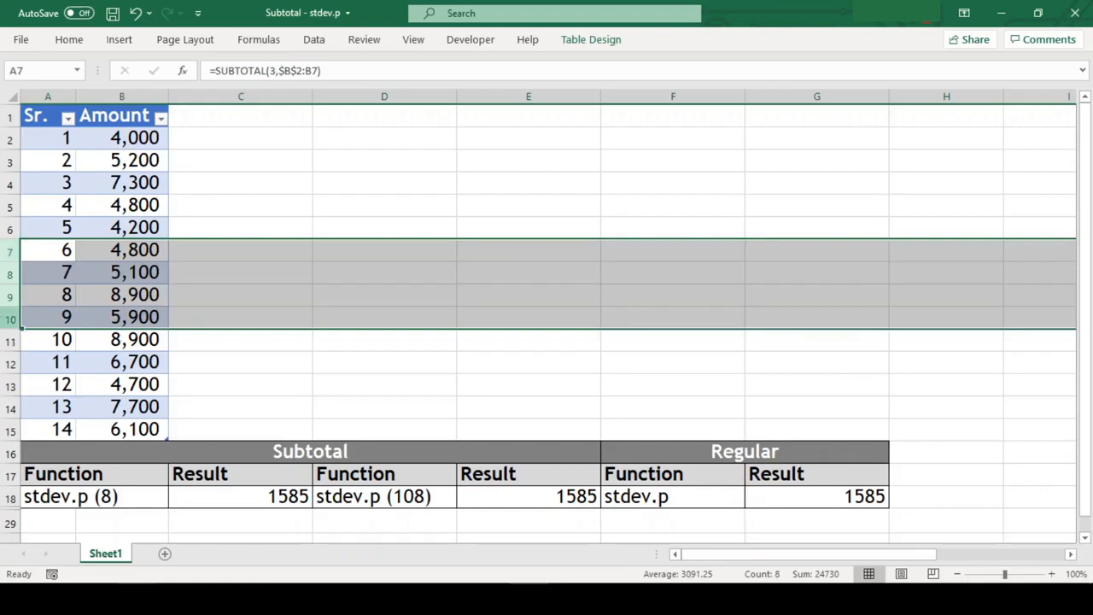
pyautogui.rightClick(4, 317)
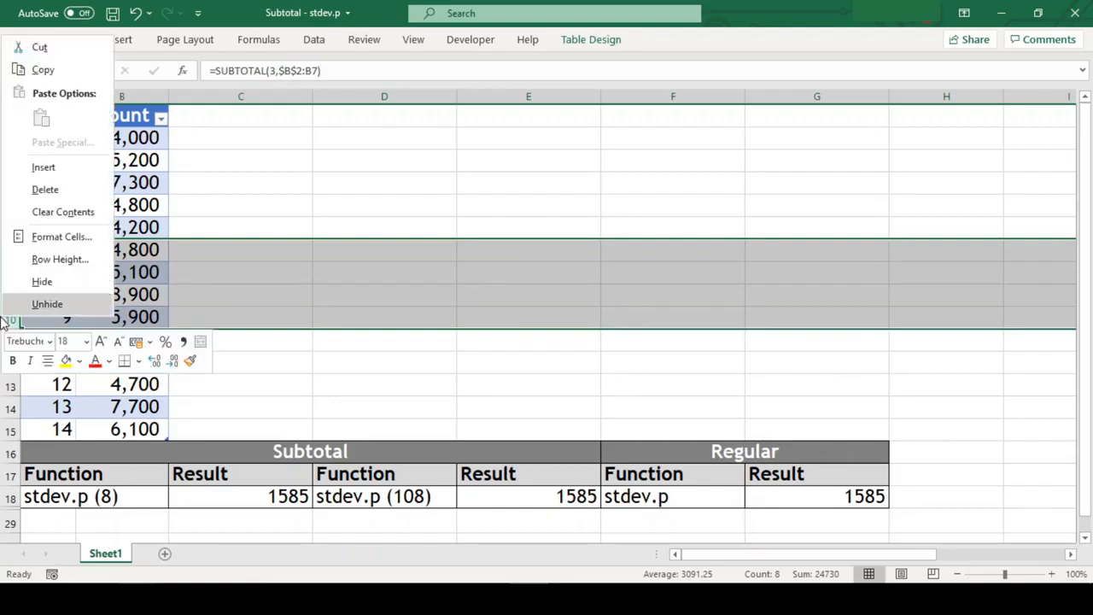
pyautogui.click(39, 281)
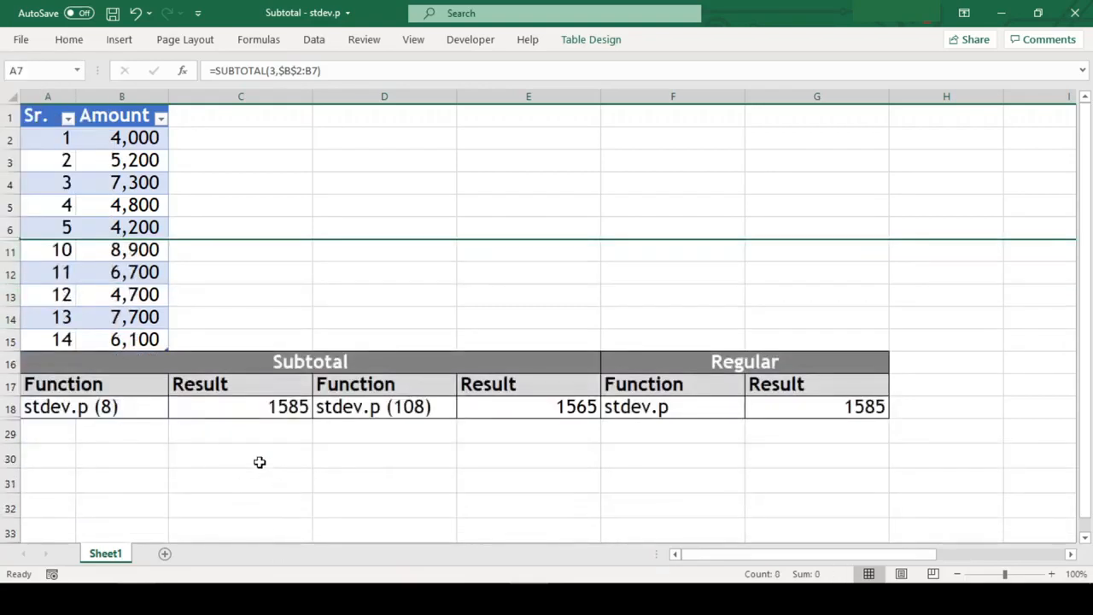
pyautogui.click(262, 462)
pyautogui.click(284, 478)
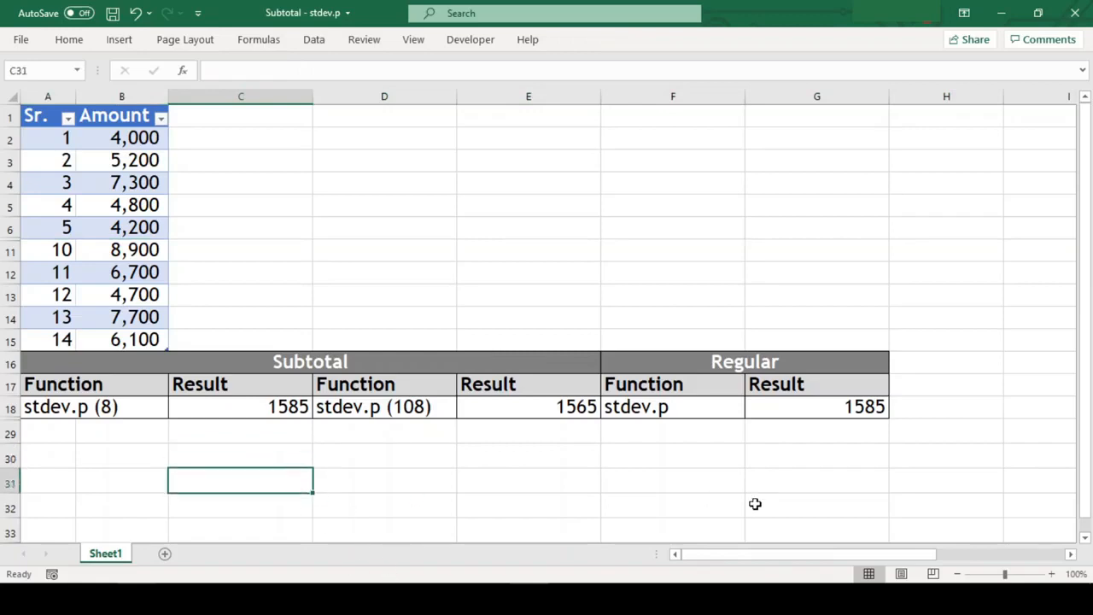